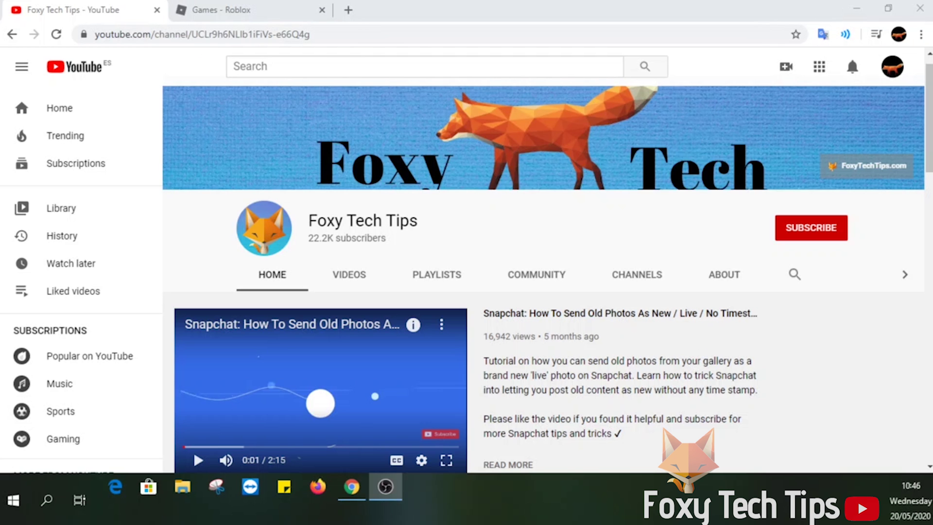
Switch Chrome from the YouTube channel to the 'Games - Roblox' tab
click(220, 10)
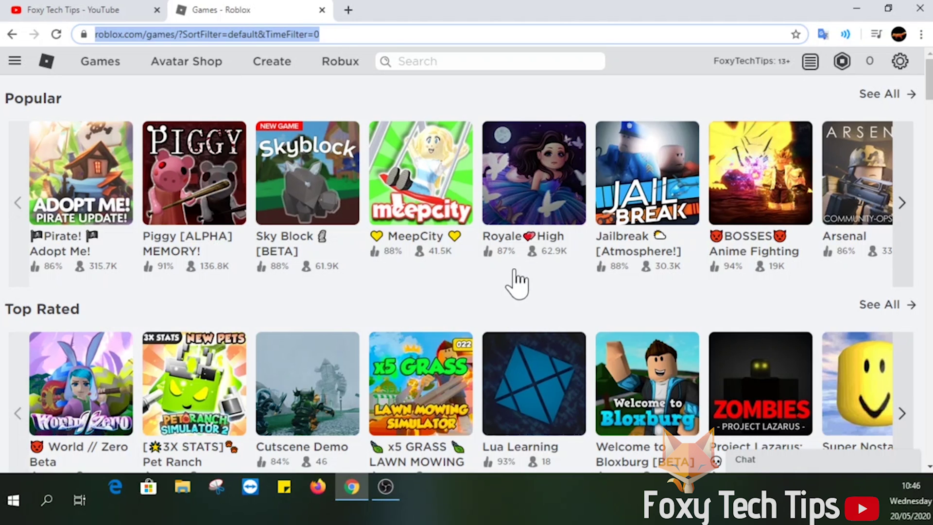
Minimize Chrome, move the Roblox Player shortcut to the desktop's top-right corner, and open Start
click(856, 9)
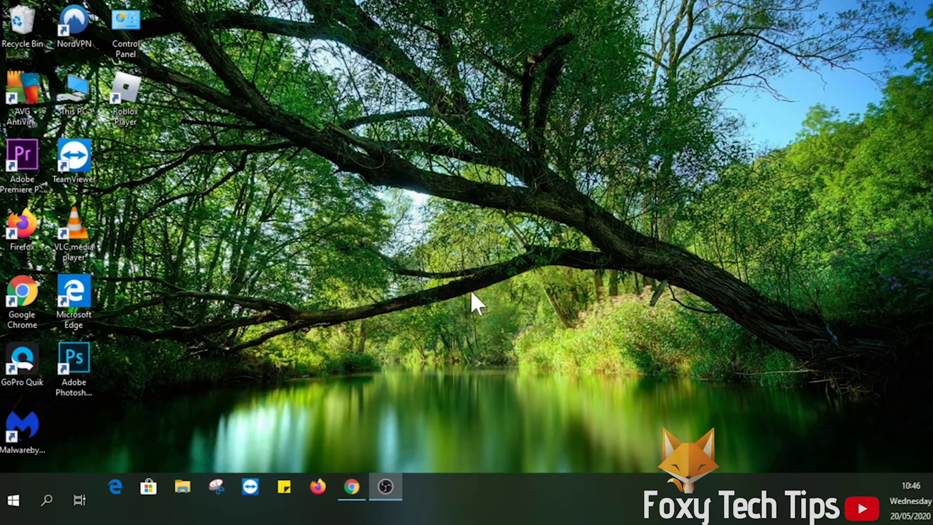
click(128, 102)
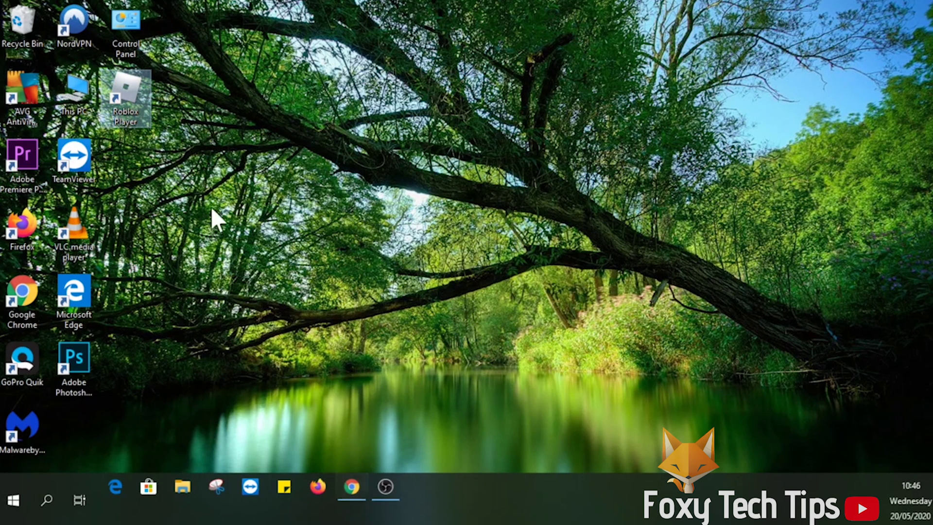
drag(890, 56, 892, 59)
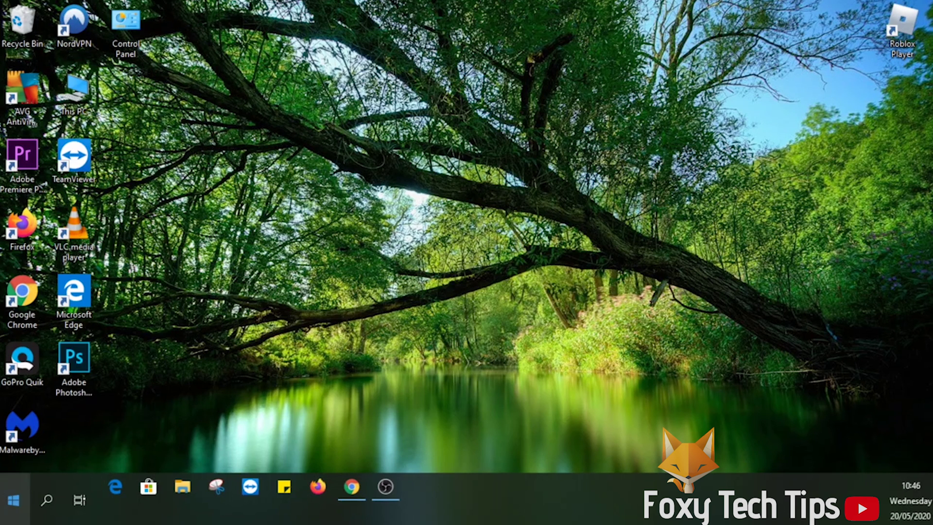
click(10, 510)
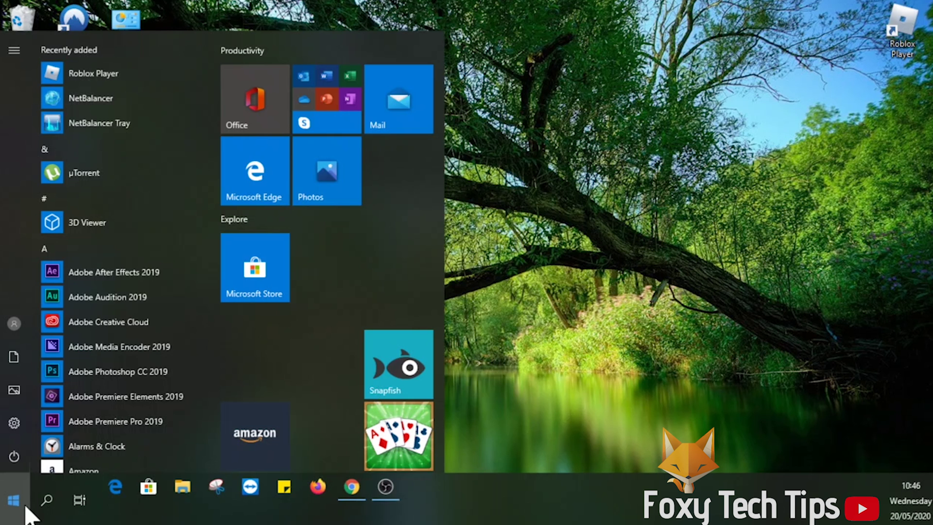
text(mic)
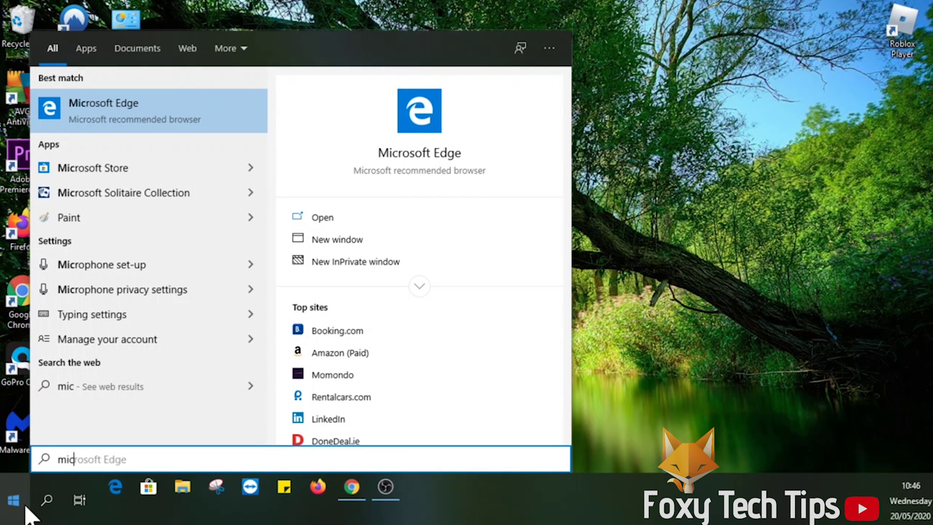
Install ROBLOX from Microsoft Store, dismissing the sign-in prompt, then launch it with Play
click(100, 173)
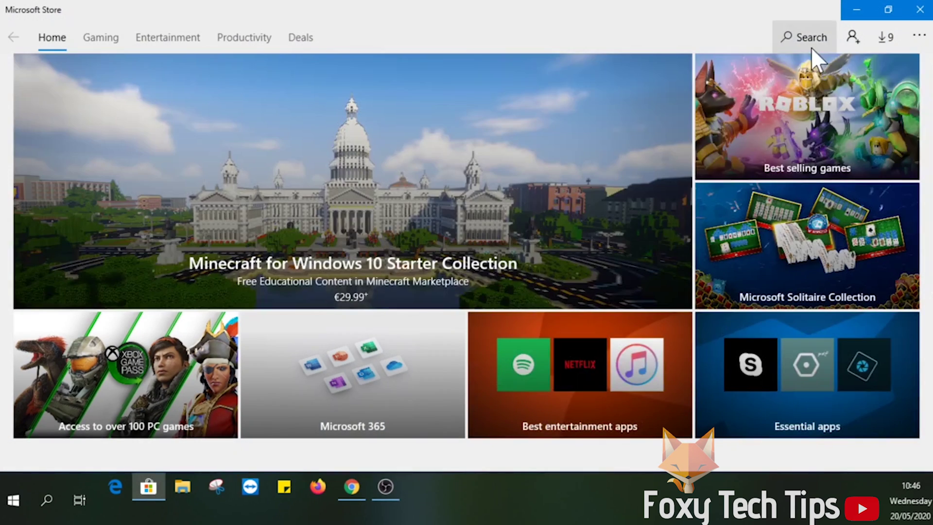
click(809, 40)
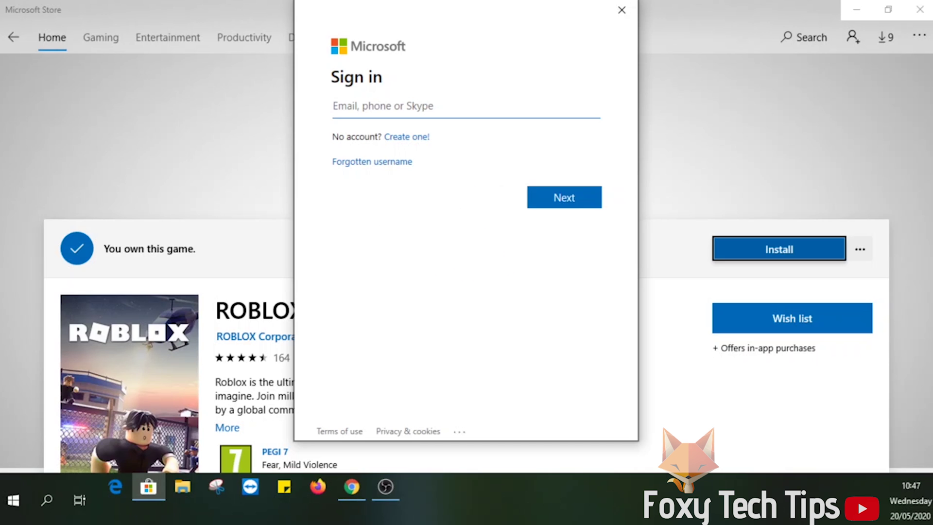
click(621, 10)
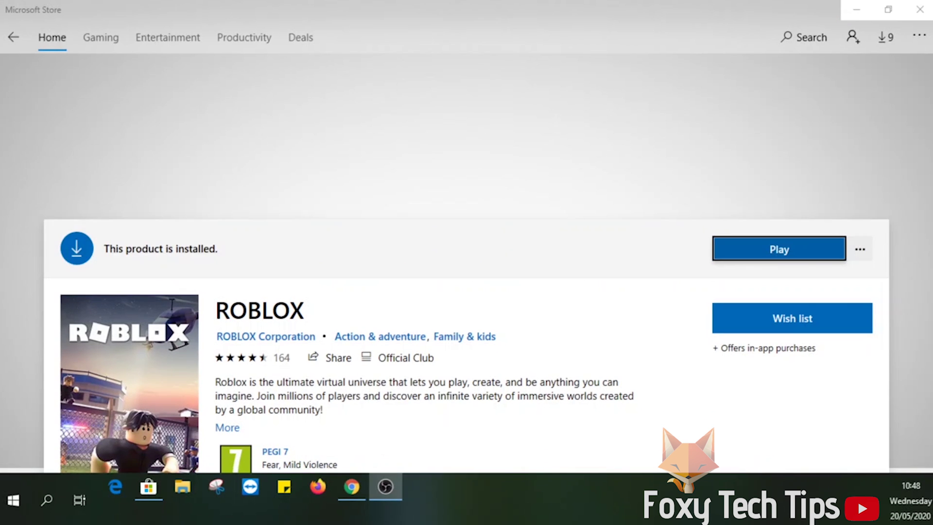
click(718, 254)
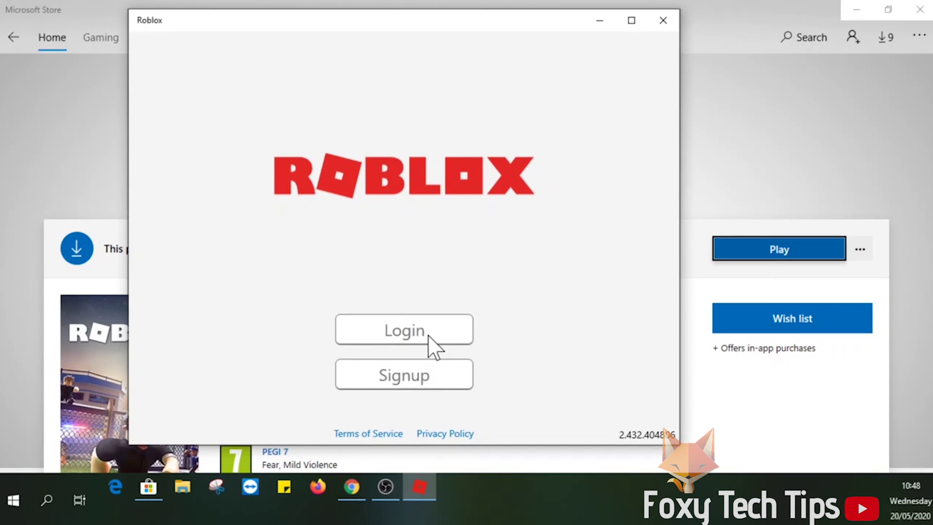
Log in to the Roblox account with the username and password
click(429, 337)
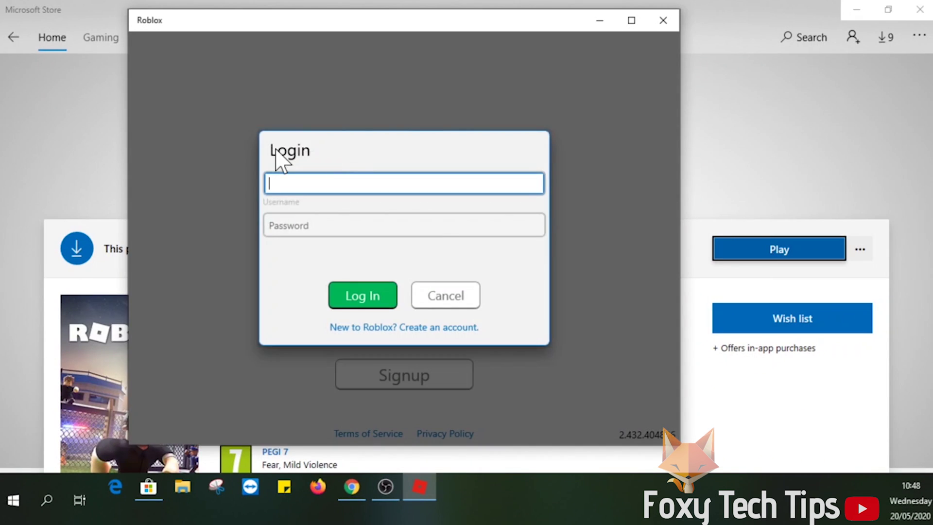
text(foxyfoxy223z)
key(Tab)
text(*********)
key(Return)
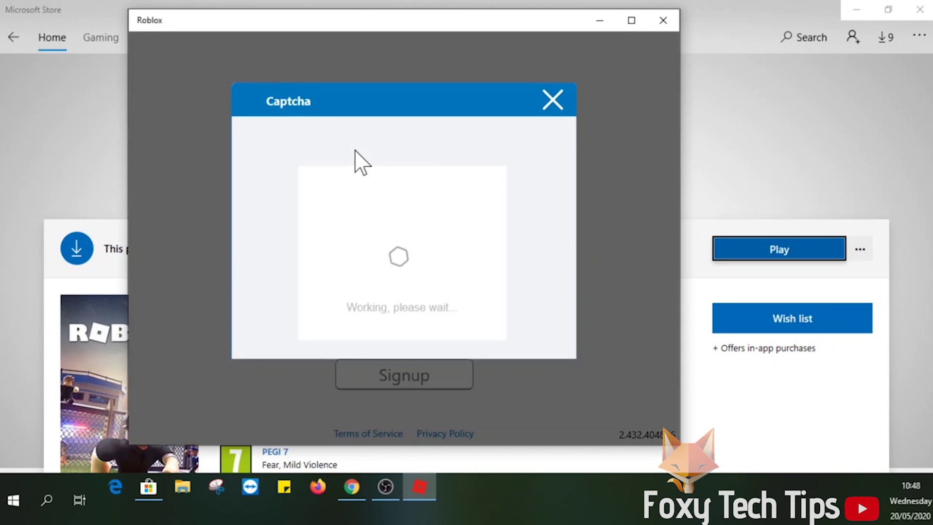
Rotate the captcha image upright and confirm it with Done
click(403, 308)
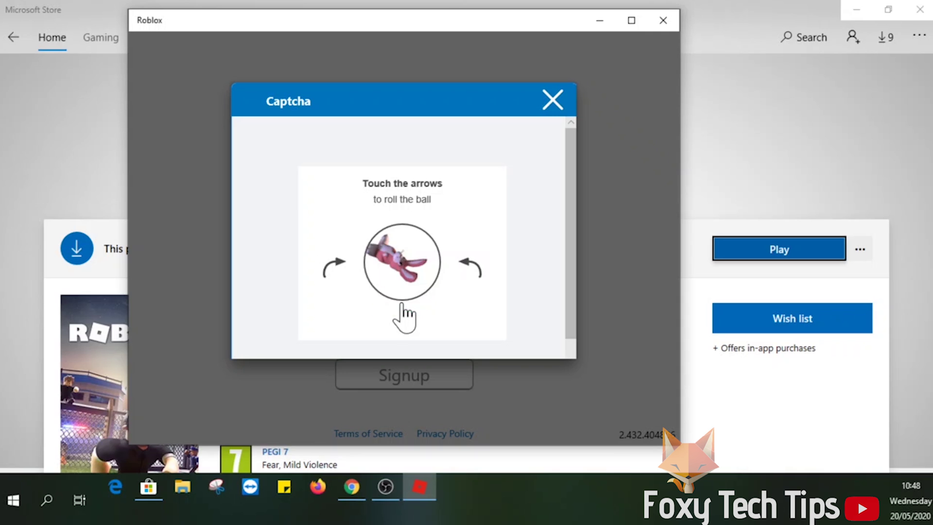
click(334, 277)
click(402, 318)
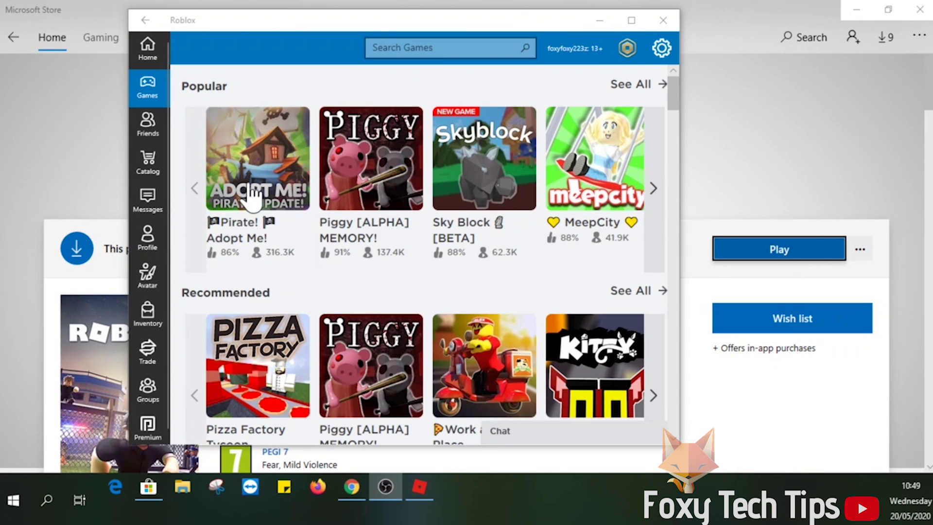
Start Adopt Me!, maximize and restore its window, and pass the update notice with Play
click(253, 194)
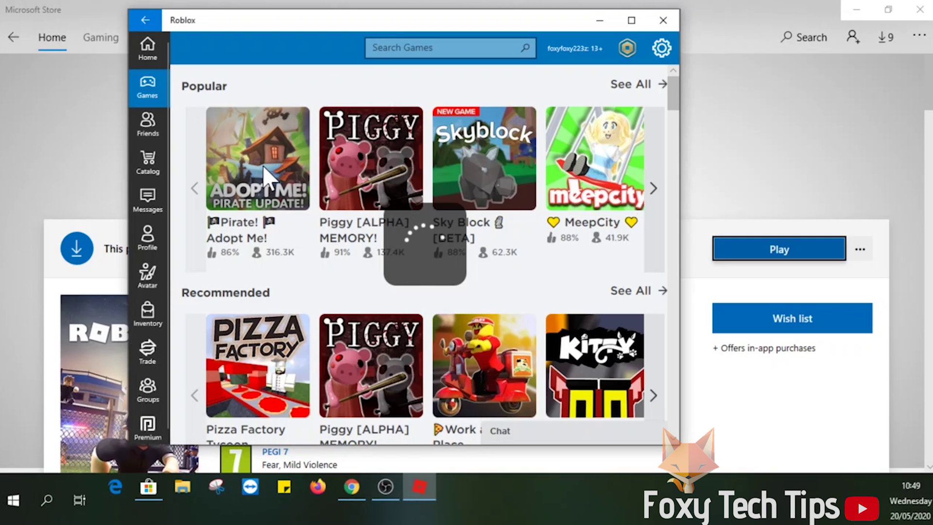
scroll(407, 275, down, 2)
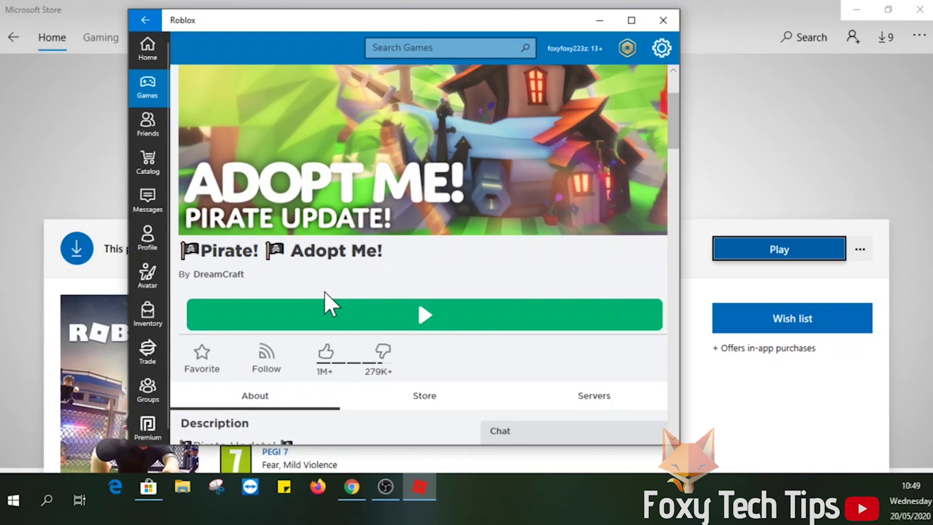
click(633, 20)
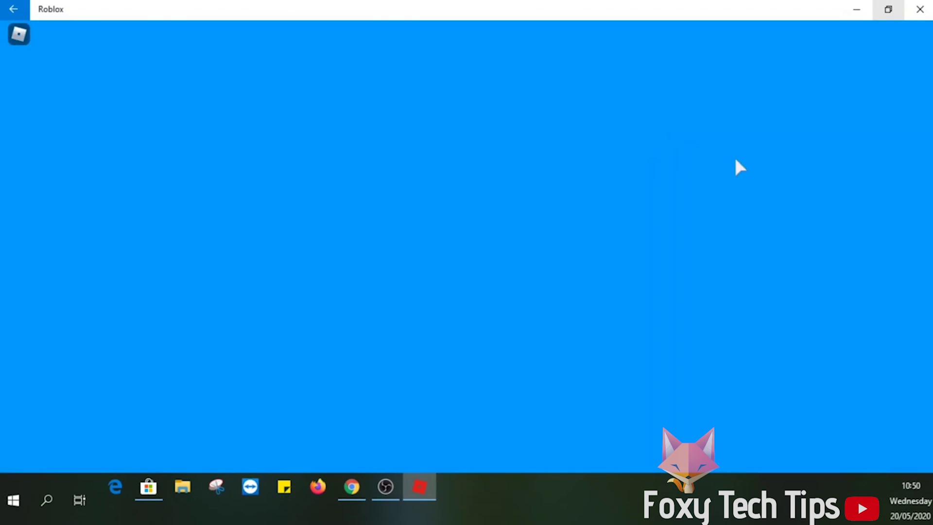
click(894, 11)
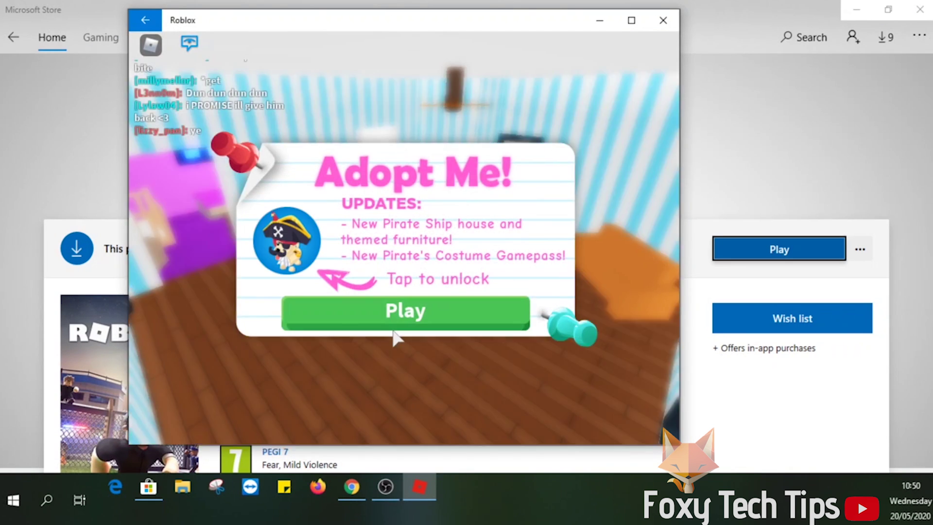
click(391, 314)
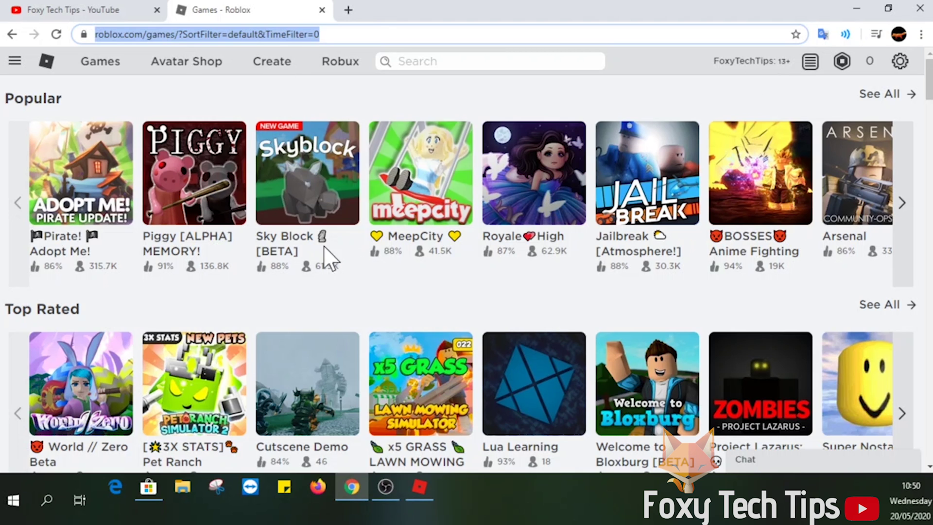
Open the Adopt Me! page on roblox.com and press Play for a second client
click(81, 192)
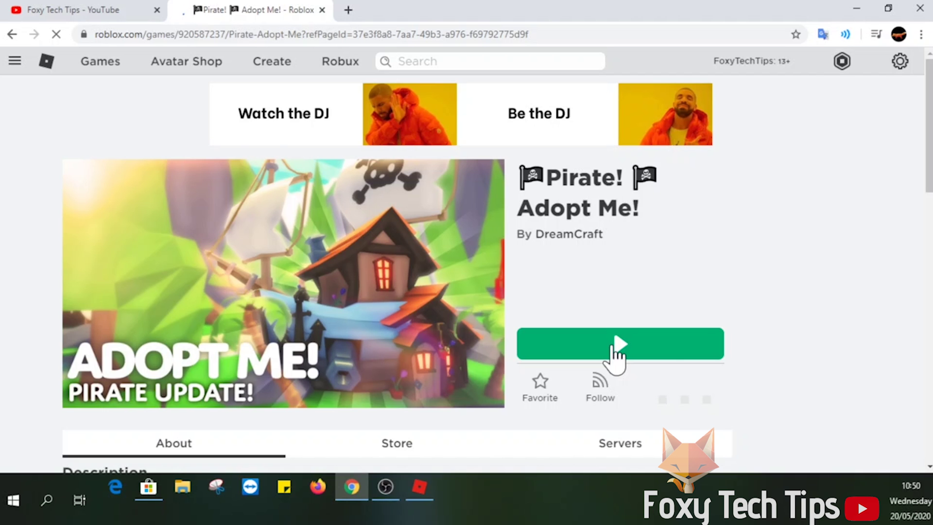
click(615, 348)
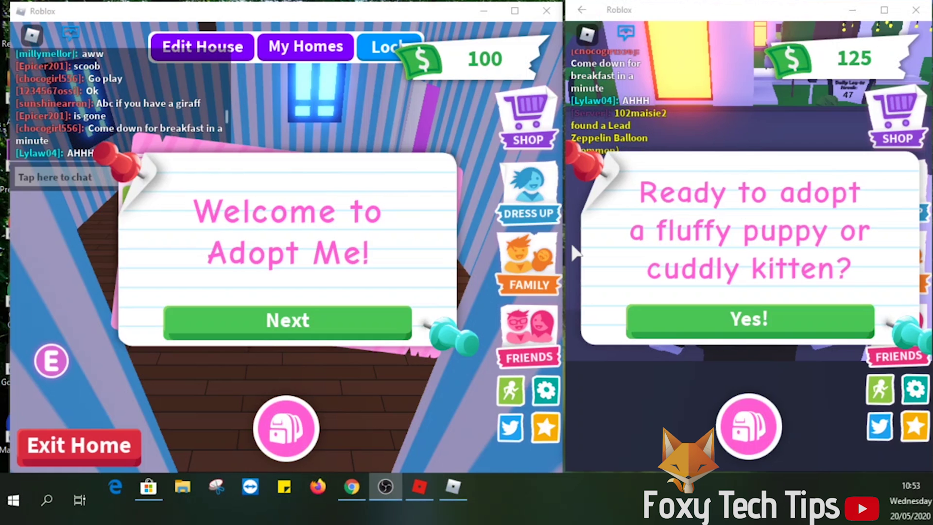
In the left client, pass the welcome message with Next and start the dressing-up tutorial
click(221, 319)
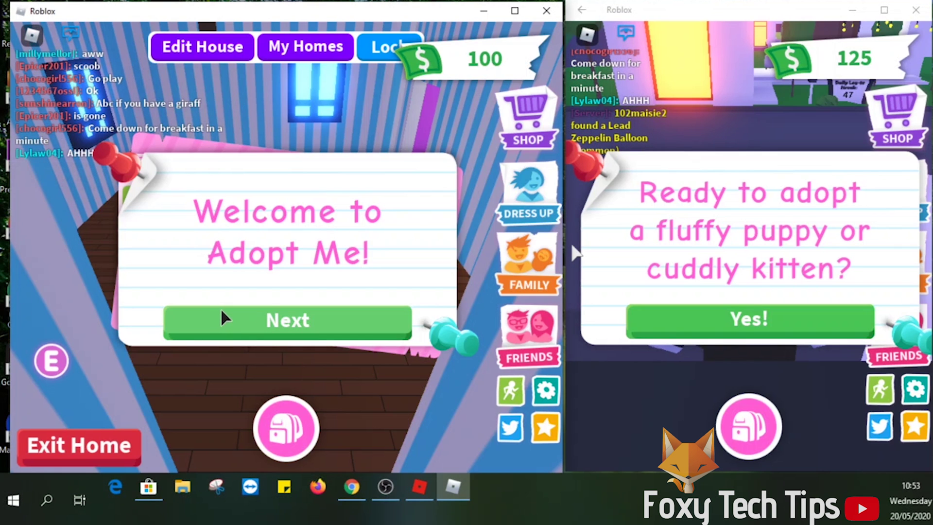
click(222, 310)
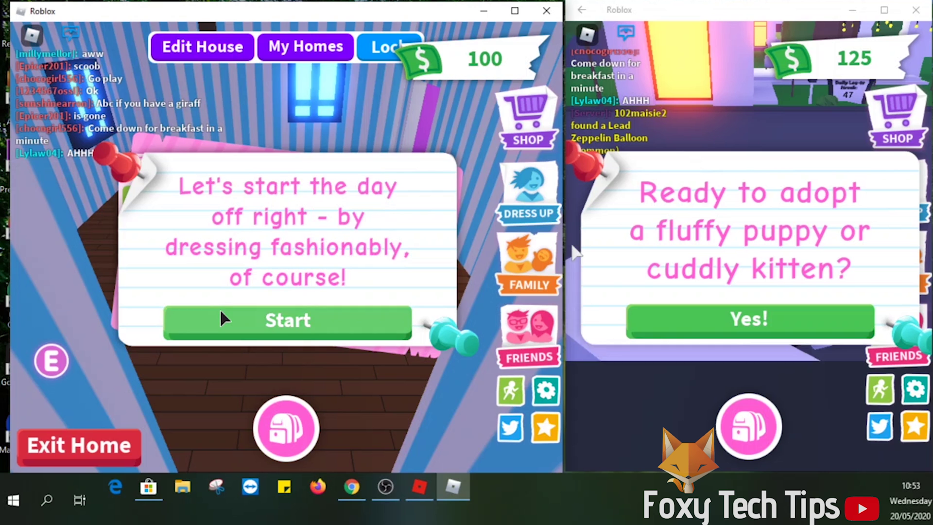
click(219, 309)
click(514, 195)
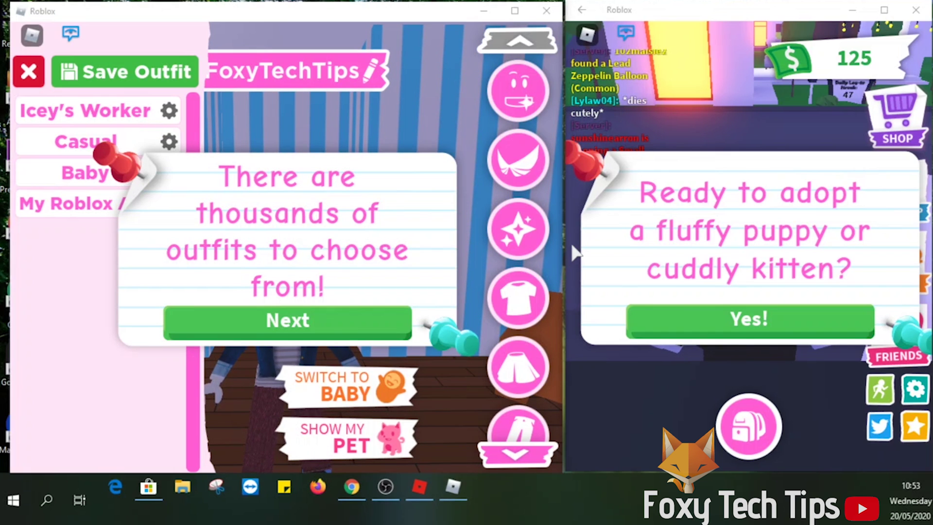
In the right client choose Yes! and Navigate, then click Next in the left client
click(576, 252)
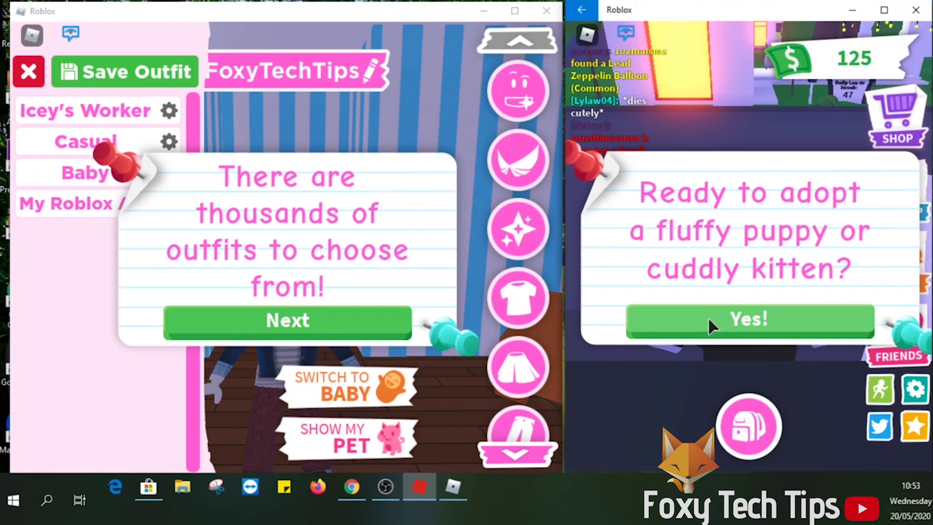
click(800, 322)
click(809, 331)
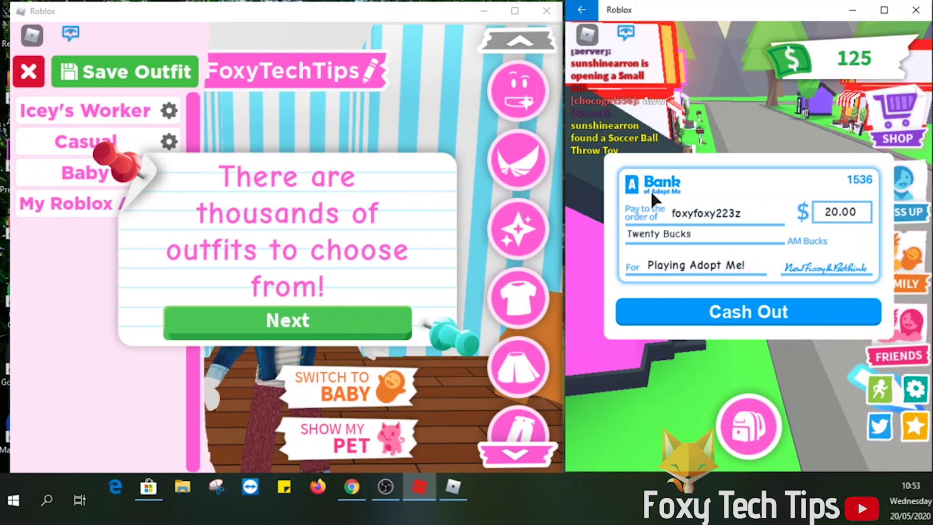
click(332, 339)
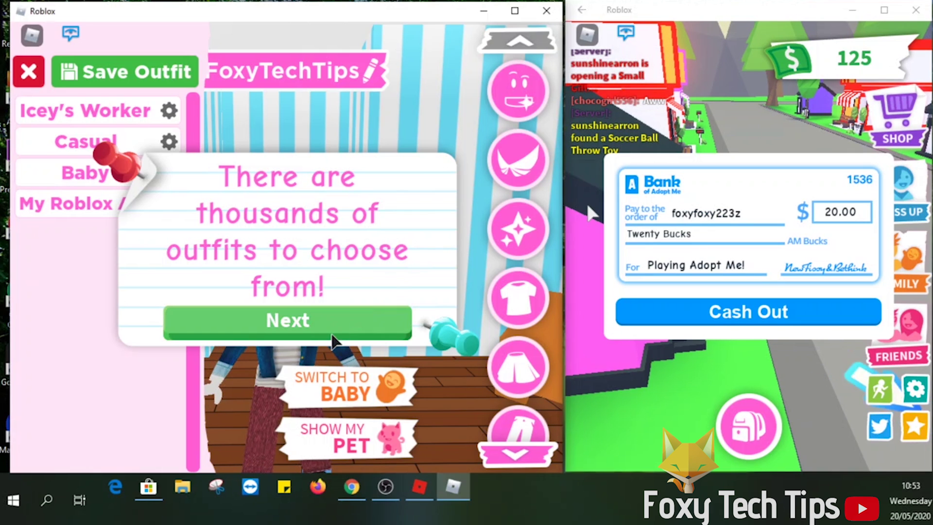
click(332, 328)
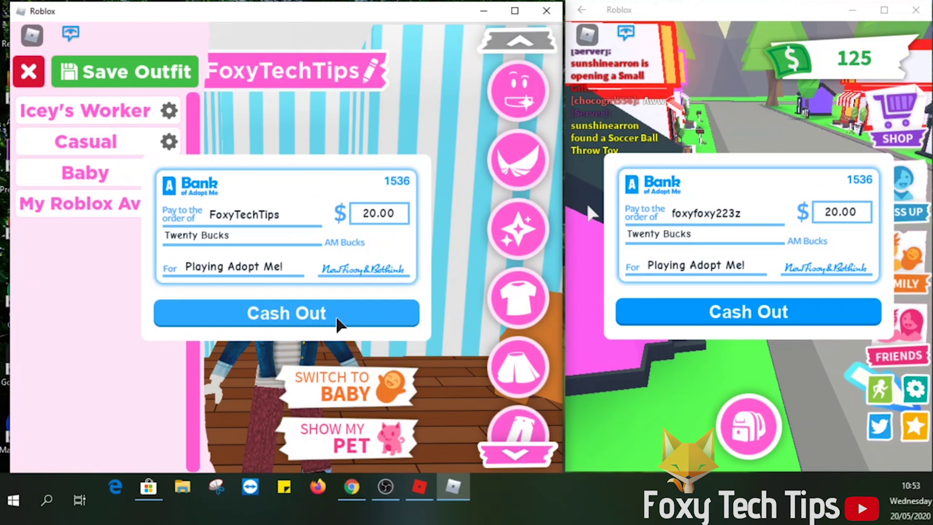